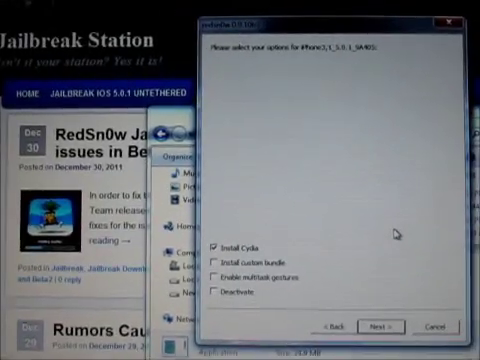
Start the iPhone3,1 iOS 5.0.1 jailbreak with Install Cydia kept checked.
{"action": "left_click", "coordinate": [384, 326]}
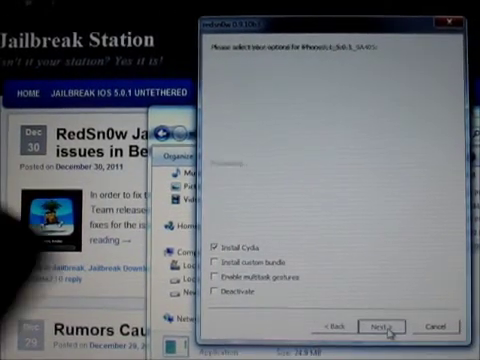